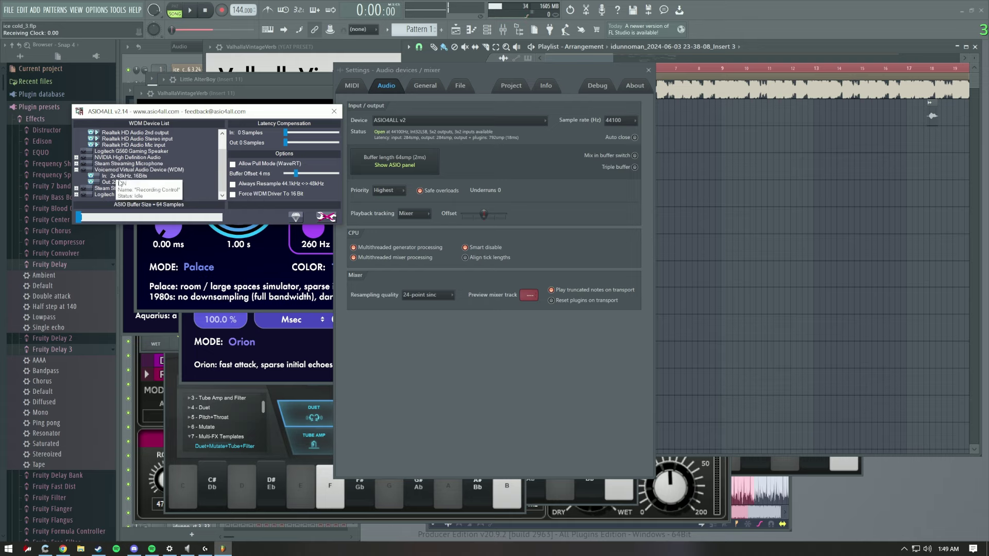
Enable the Logitech G535 Gaming Headset in ASIO4ALL and try its 1x 48kHz, 16Bits input with the Windows Sound settings open.
left_click(83, 195)
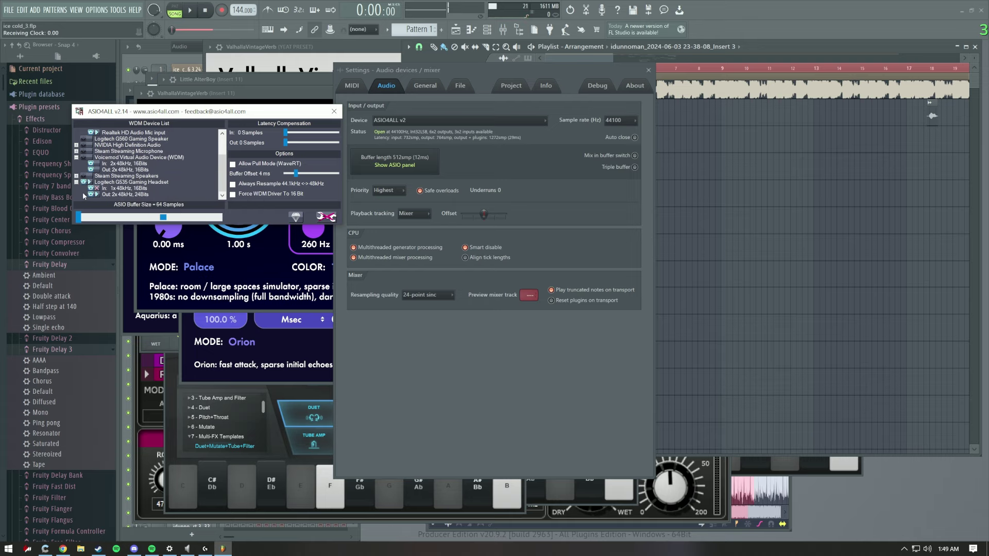
left_click(169, 549)
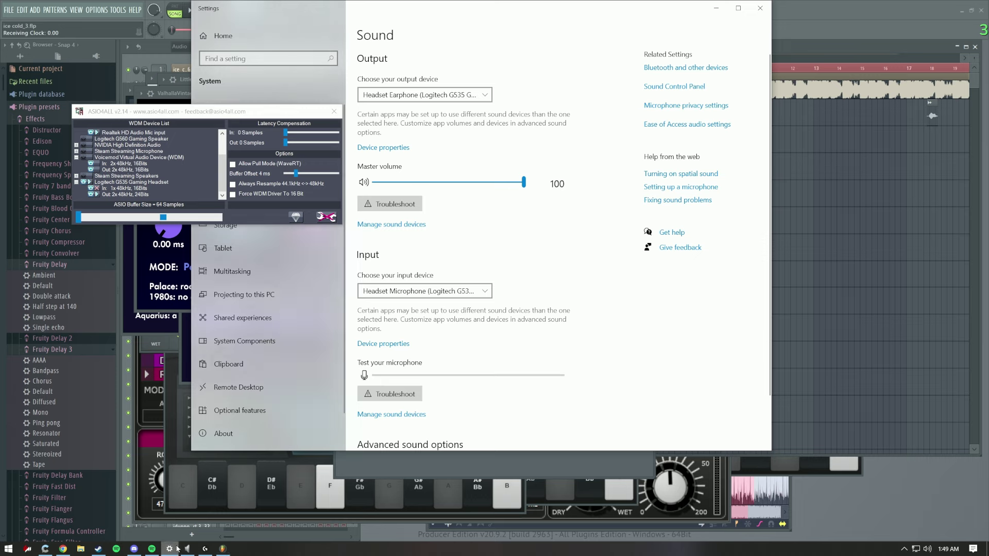
left_click(92, 189)
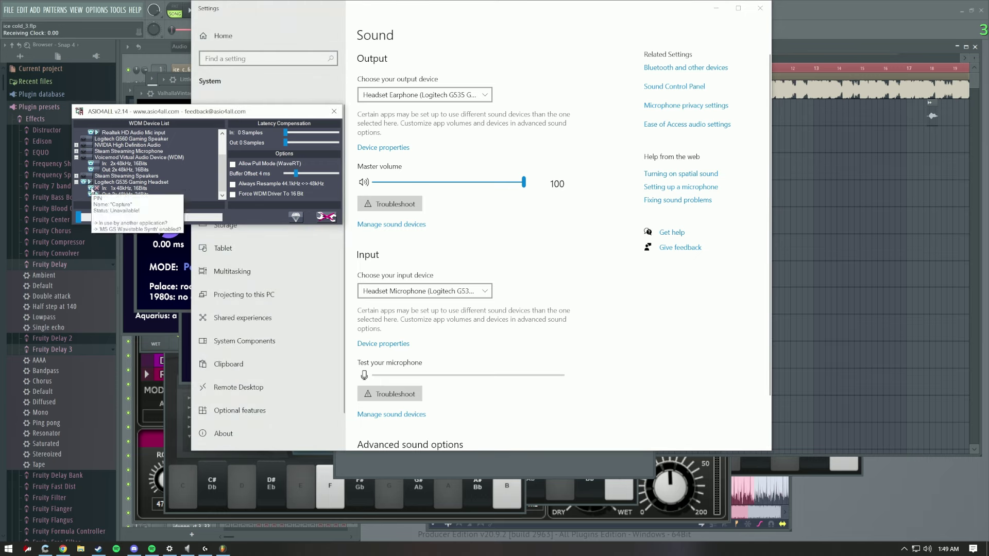
Quit Discord running in the background and retry the G535 headset's input in ASIO4ALL.
left_click(904, 548)
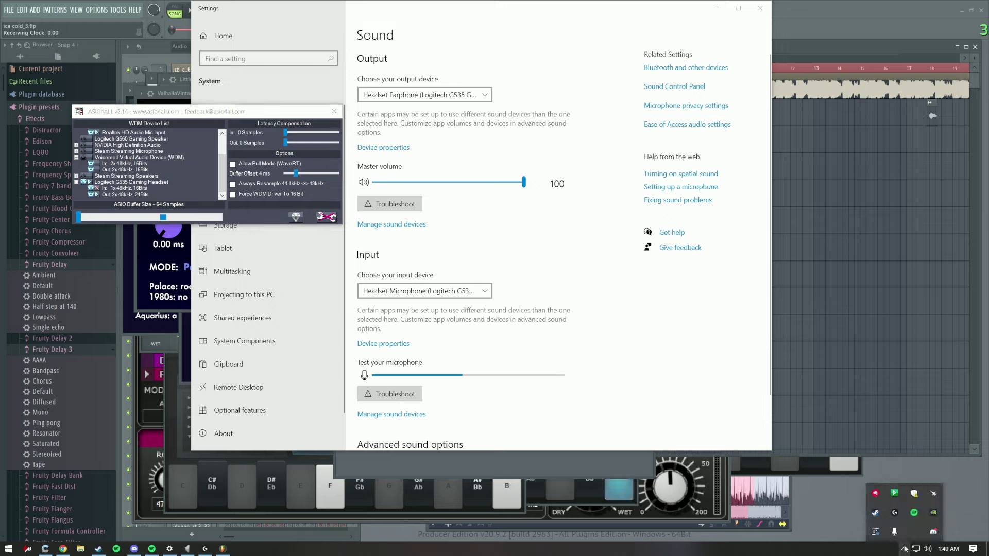
left_click(935, 496)
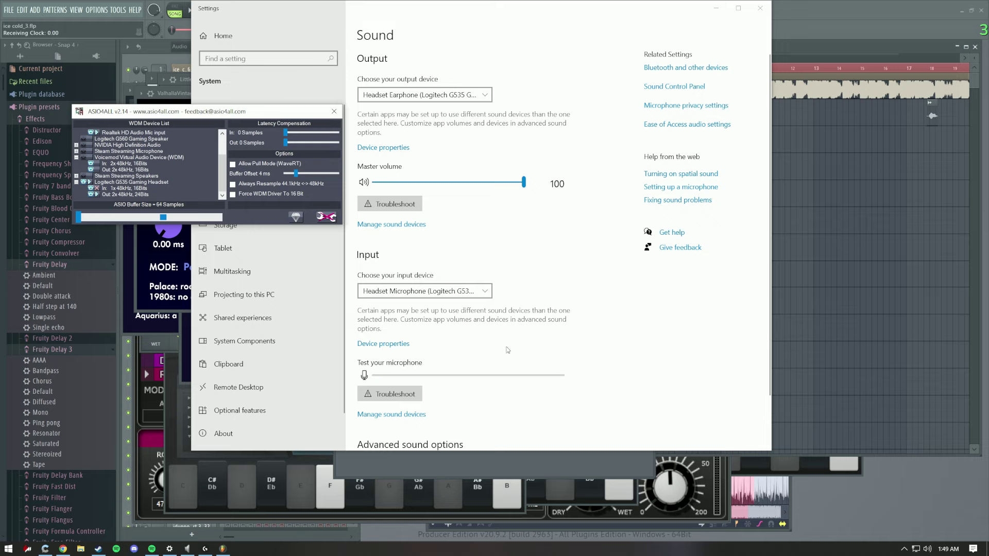
left_click(90, 189)
Exit Steam running in the background and try the G535 headset's input in ASIO4ALL again.
left_click(904, 549)
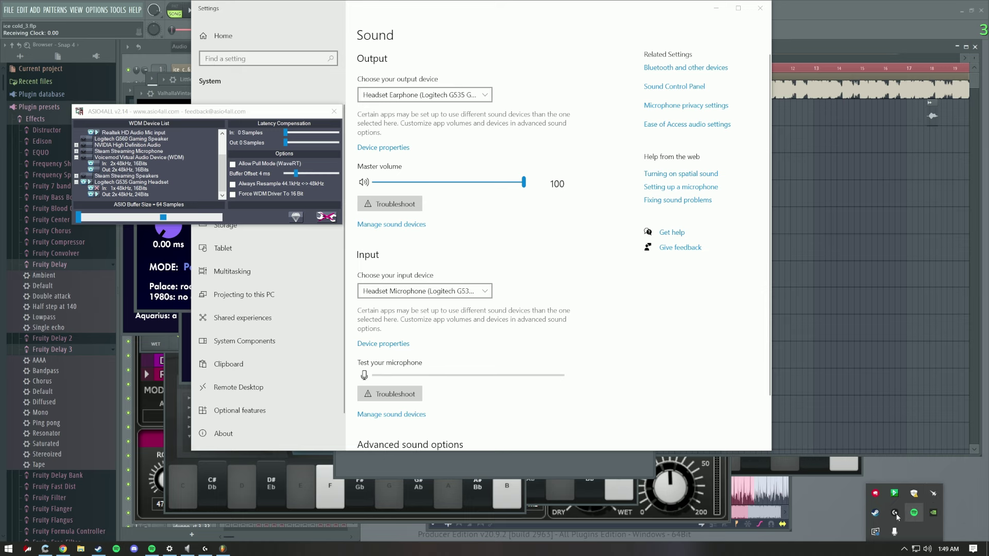
right_click(877, 514)
left_click(863, 502)
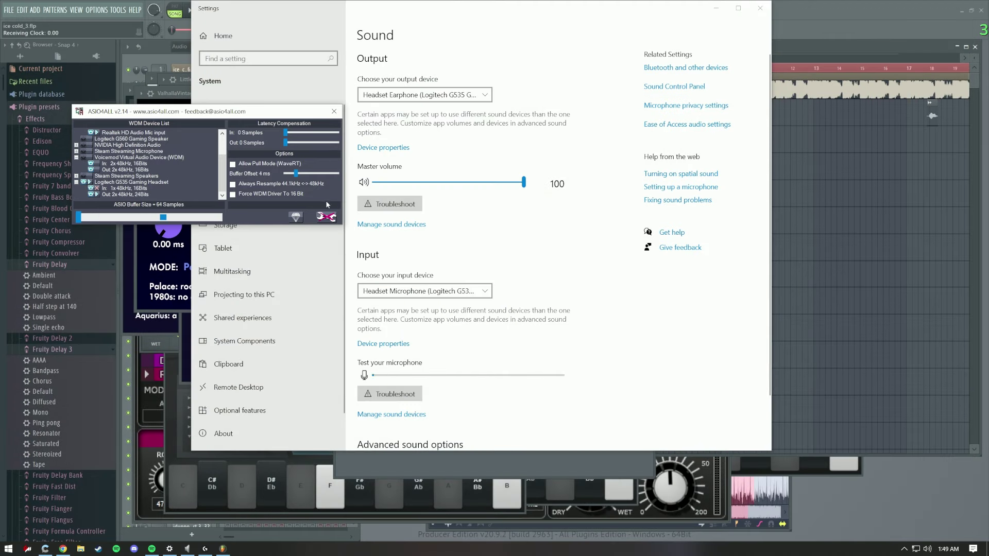
left_click(91, 189)
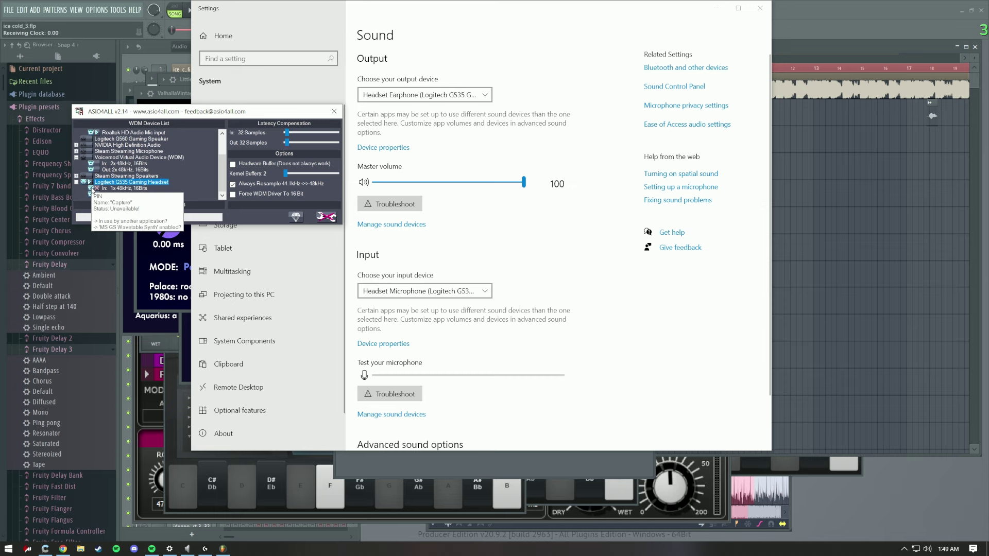
Bring up the Windows Sound dialog's recording devices, close the Headset Microphone properties, and select the G535 headset in ASIO4ALL.
left_click(670, 86)
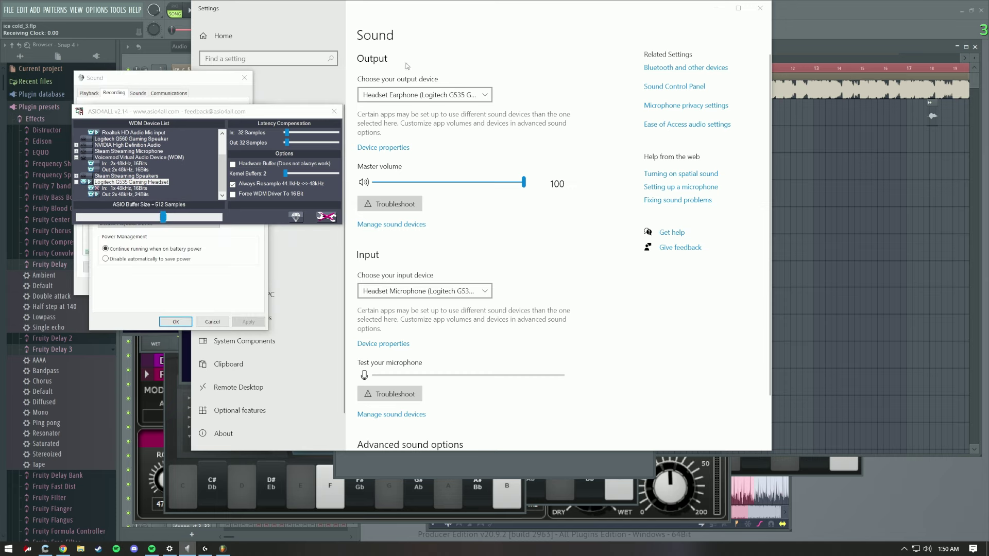
left_click_drag(206, 111, 449, 134)
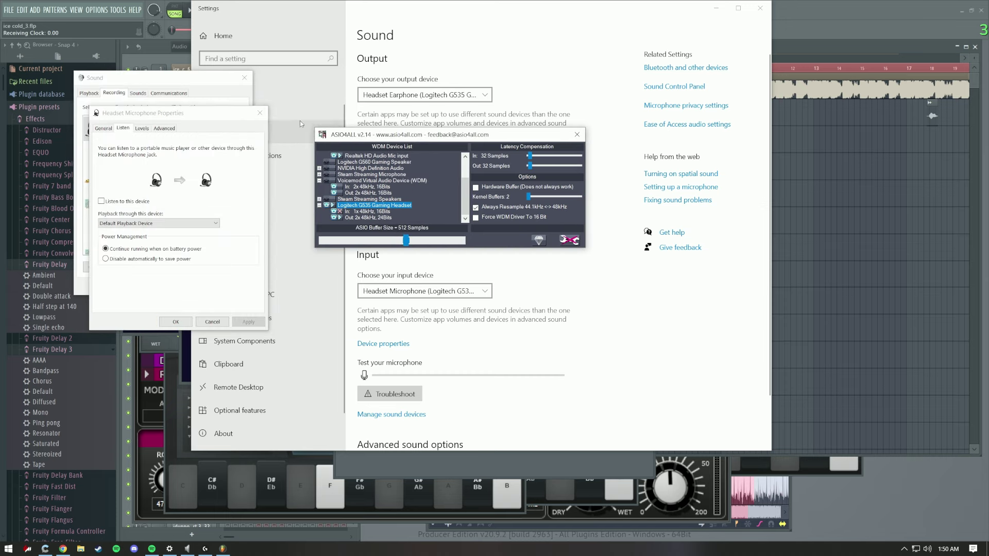
left_click(259, 110)
left_click(375, 205)
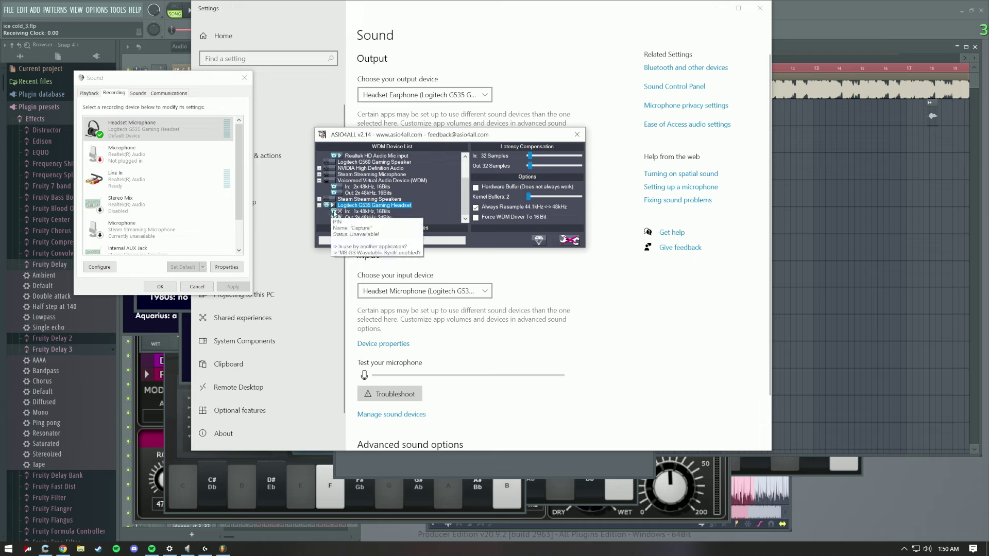
Disable the Headset Microphone recording device in Windows and check the G535 input in ASIO4ALL.
left_click(146, 142)
right_click(118, 123)
left_click(135, 136)
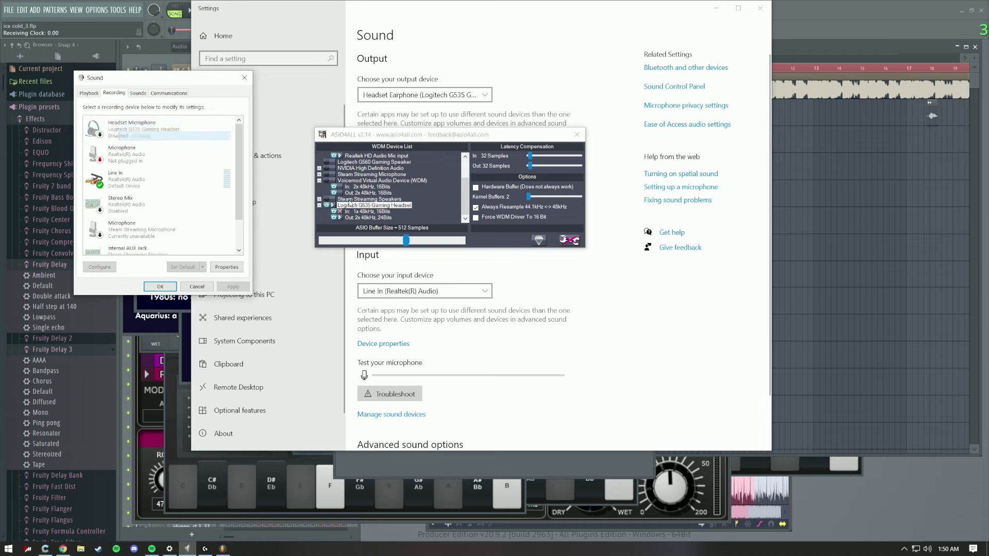
left_click(334, 212)
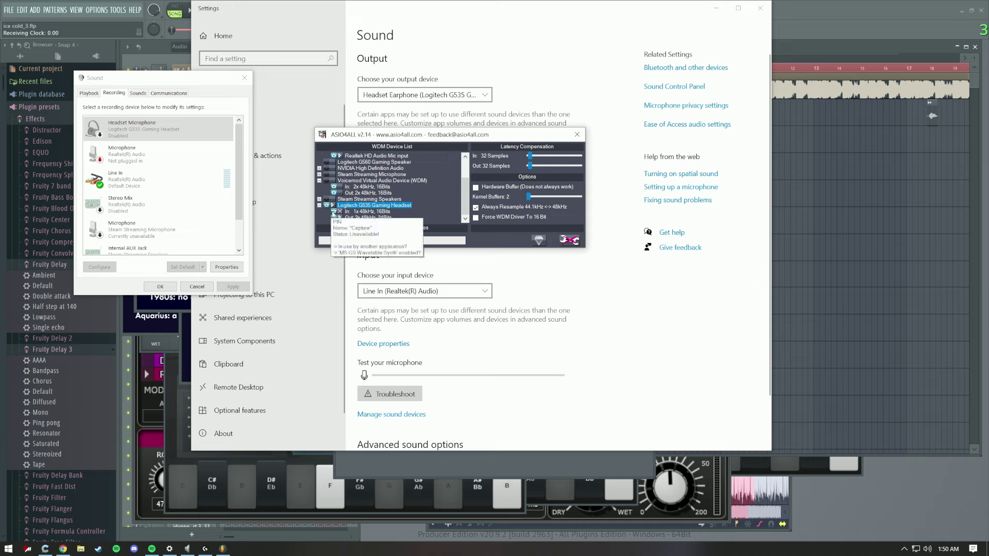
Re-enable the Headset Microphone recording device and retry the G535 input in ASIO4ALL.
left_click(109, 135)
right_click(109, 133)
left_click(126, 138)
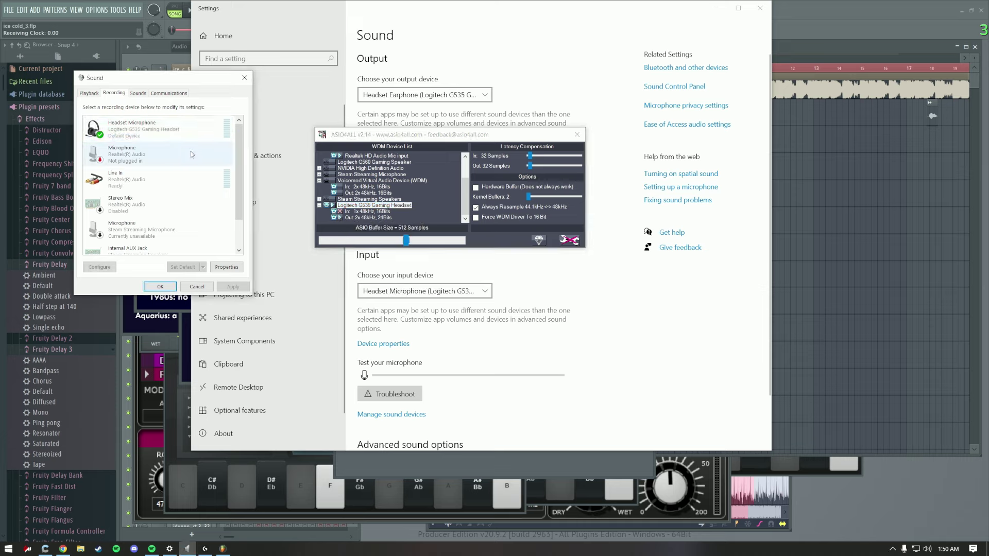
left_click(336, 211)
left_click(335, 214)
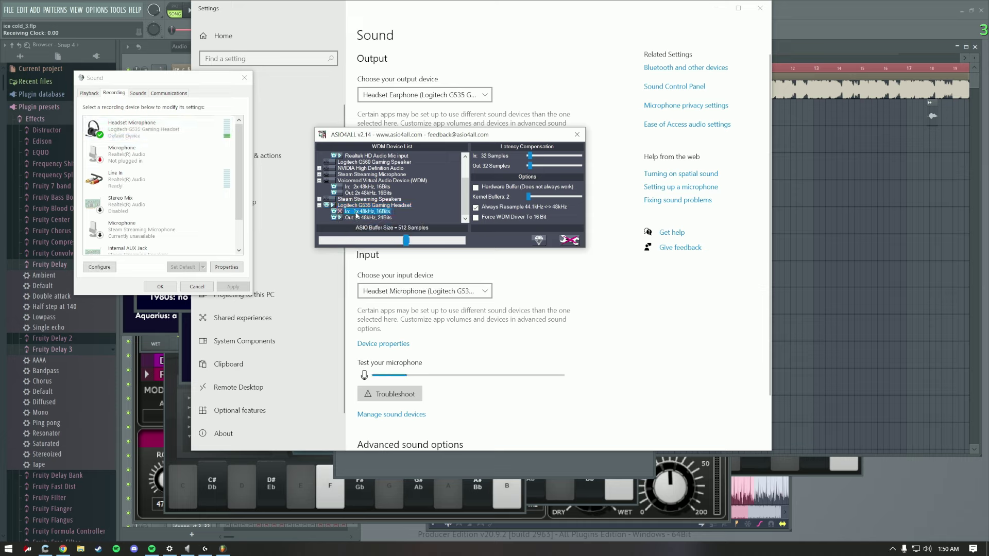
Examine the Headset Microphone's Advanced, Levels, Listen and General properties, including its exclusive mode options, without changing them.
double_click(108, 129)
left_click(174, 131)
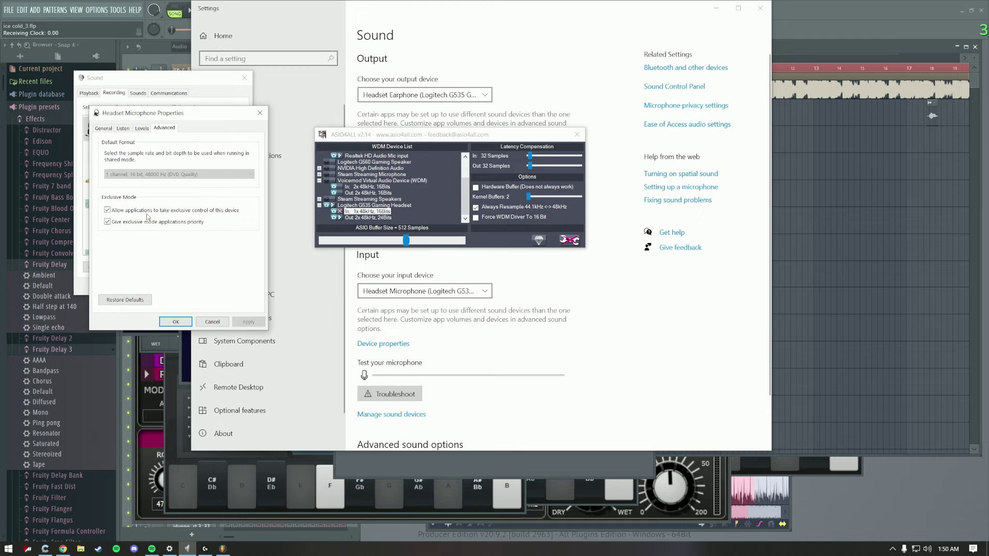
left_click(141, 128)
left_click(123, 129)
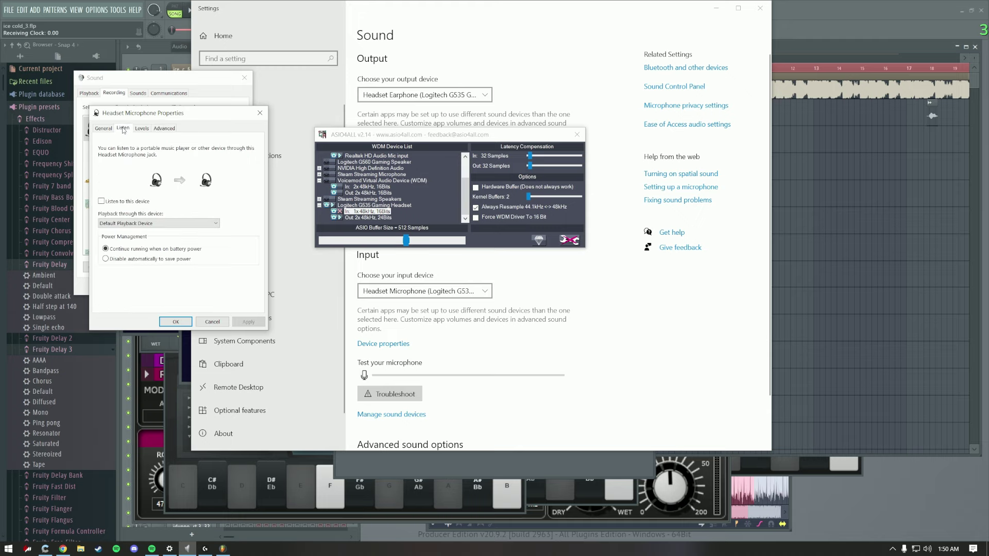
left_click(102, 128)
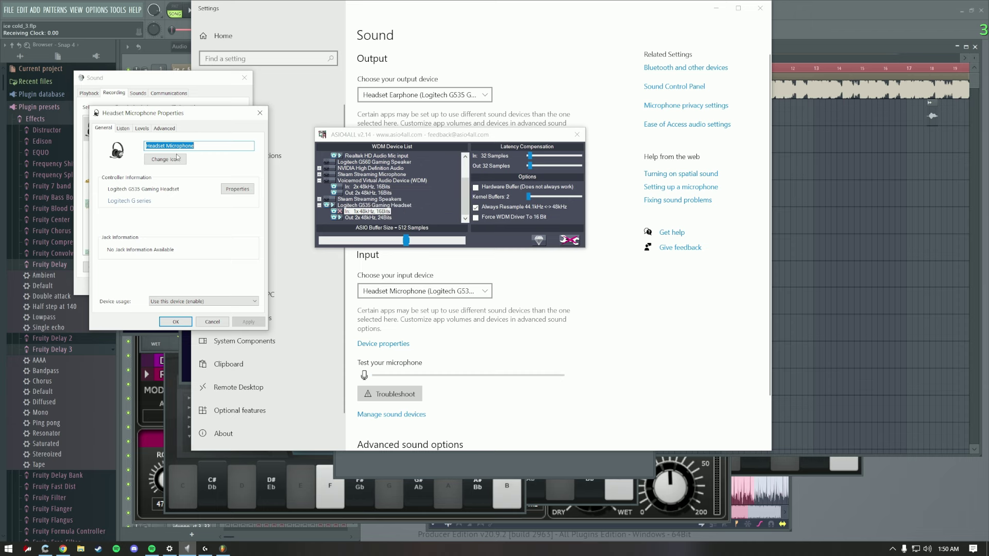
left_click(123, 128)
left_click(141, 128)
key("Escape")
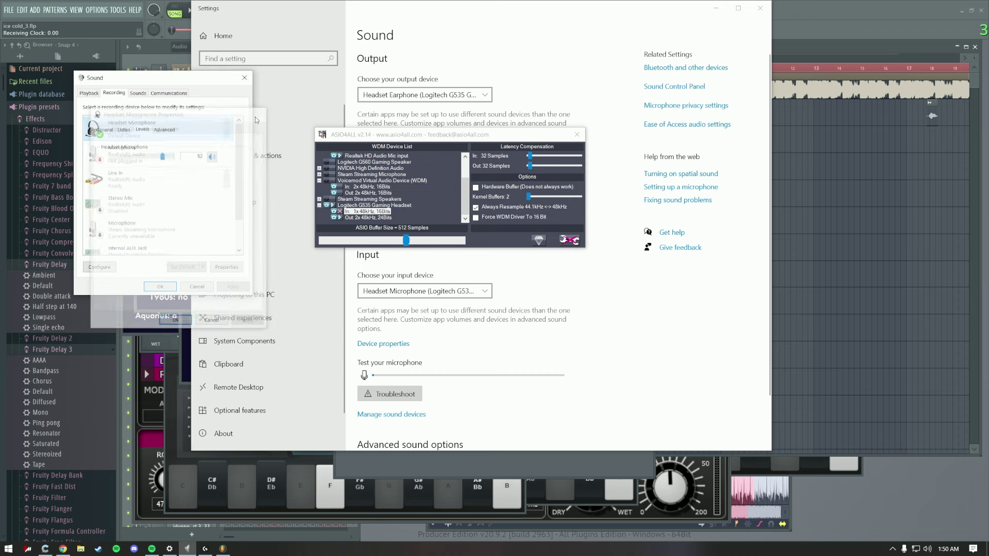
Inspect the status of the Logitech G535 Gaming Headset and its 1x 48kHz, 16Bits input in ASIO4ALL.
left_click(341, 212)
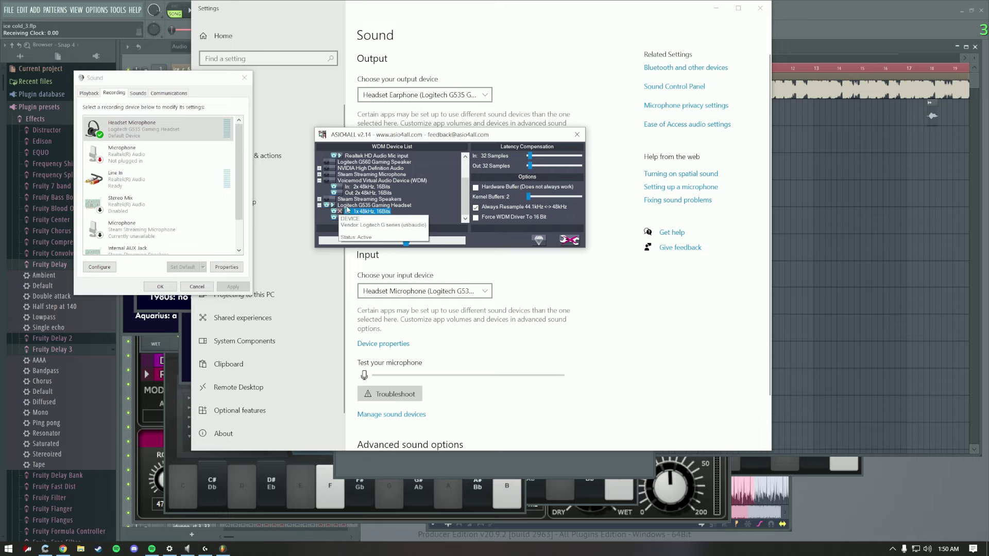
left_click(347, 207)
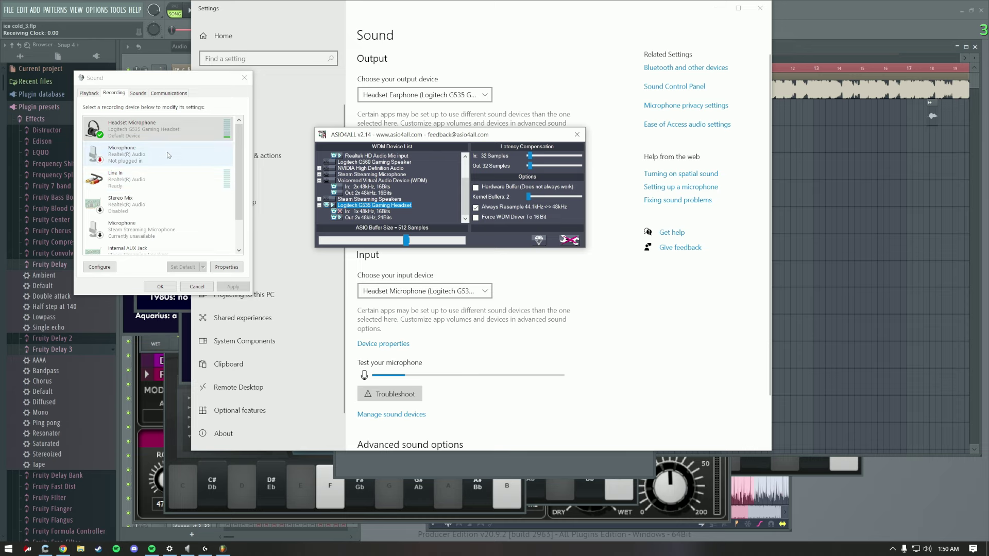
left_click(361, 211)
Exit Spotify running in the background and retry the G535 headset's input in ASIO4ALL.
left_click(892, 549)
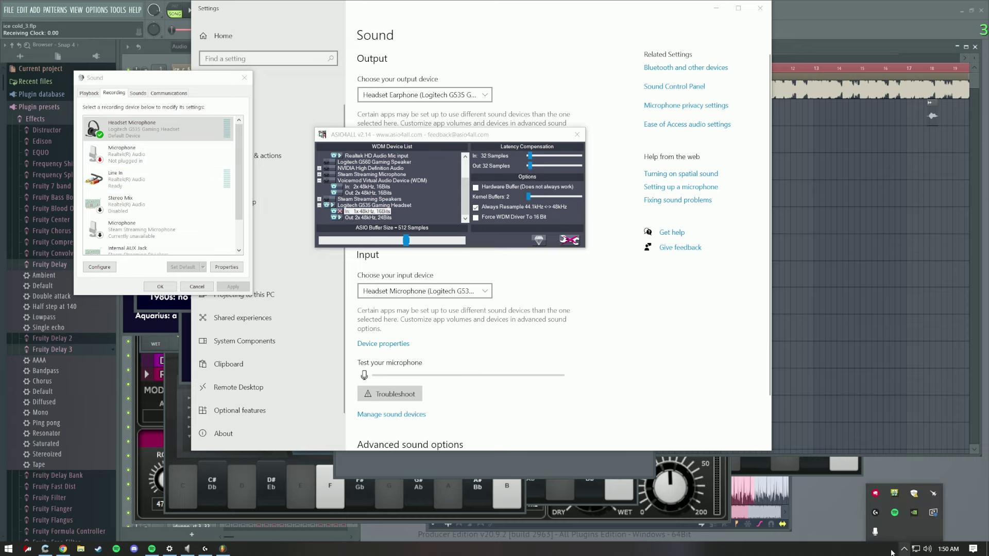
right_click(894, 514)
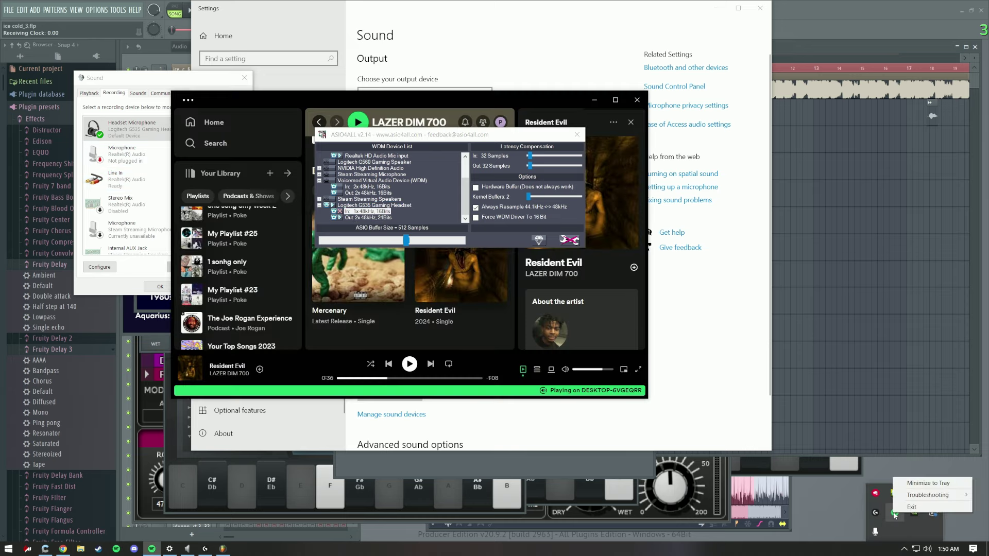
left_click(905, 510)
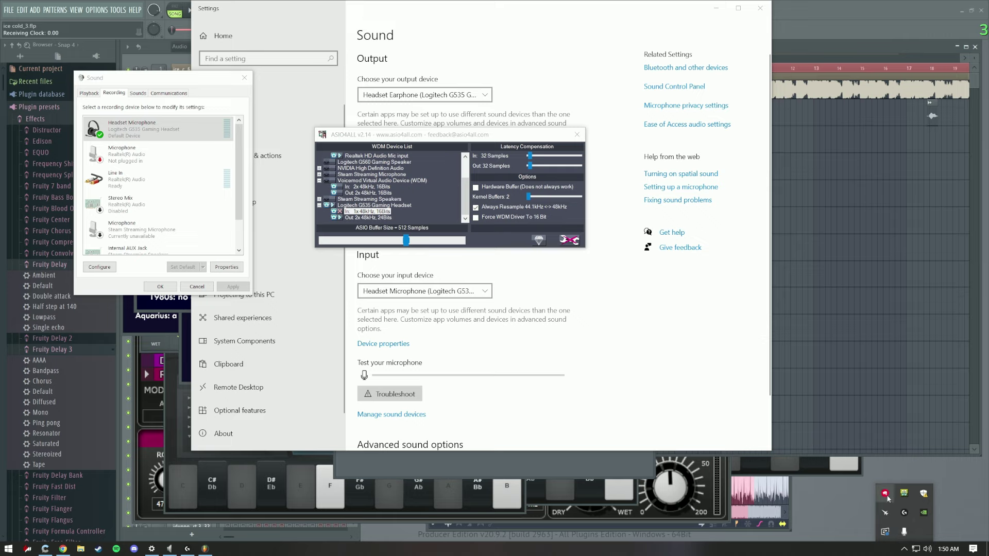
left_click(333, 212)
Open Task Manager to look for processes that may be using the microphone.
key("ctrl+alt+Delete")
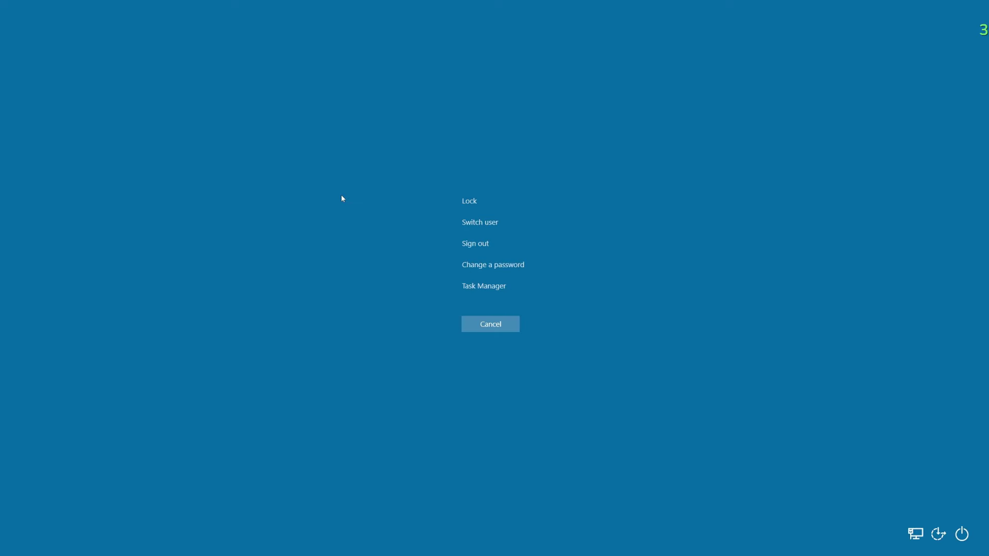
left_click(484, 287)
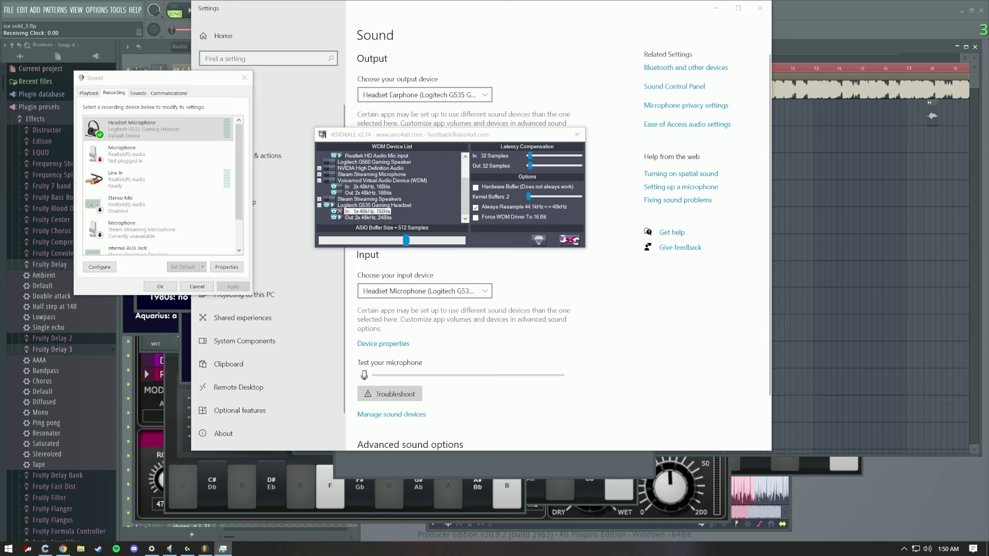
left_click_drag(0, 48, 0, 124)
Check the playback and recording devices in the Sound dialog, and view the Headset Microphone's available actions.
left_click(94, 94)
left_click(109, 93)
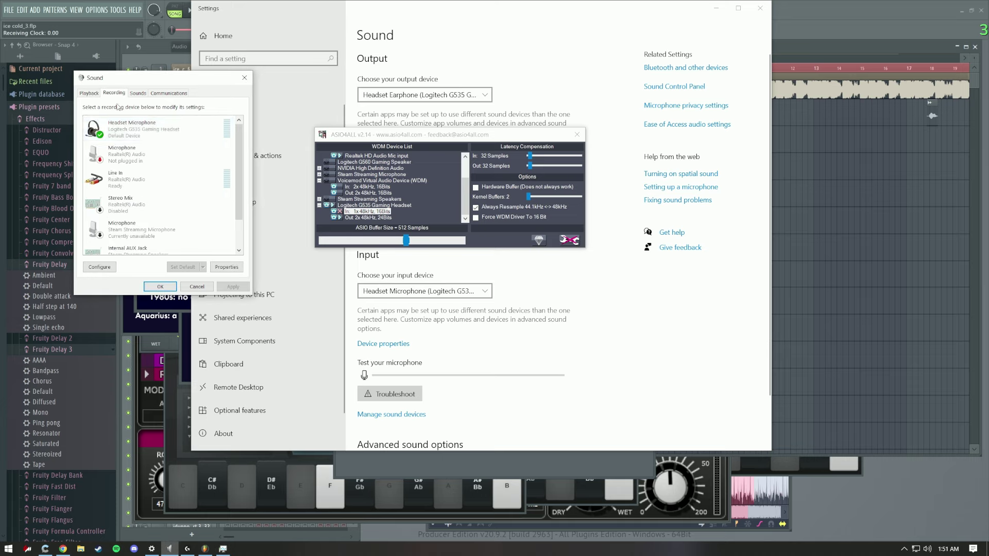
right_click(125, 132)
key("Escape")
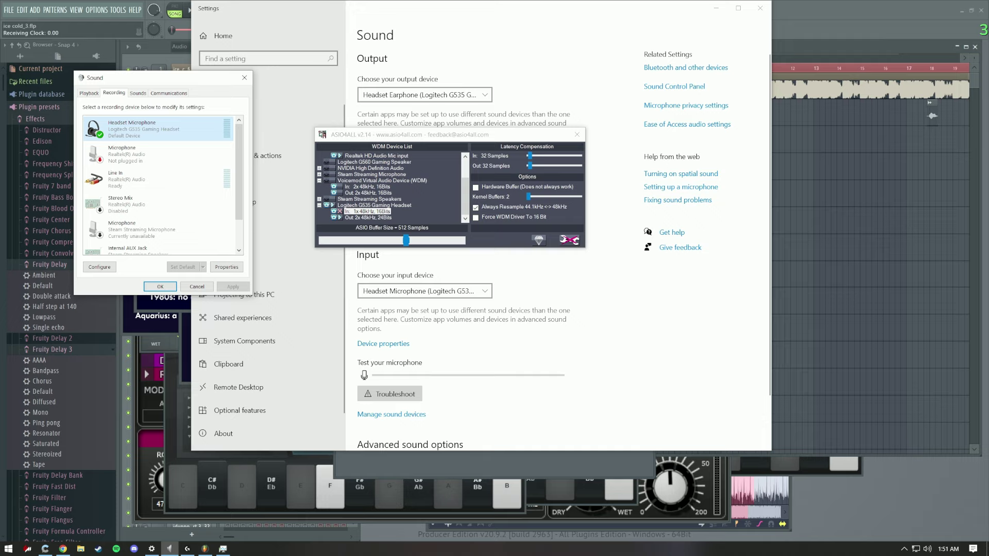
Return to ASIO4ALL to retry the G535 input, and show the playback devices in the Sound dialog.
key("alt+Tab")
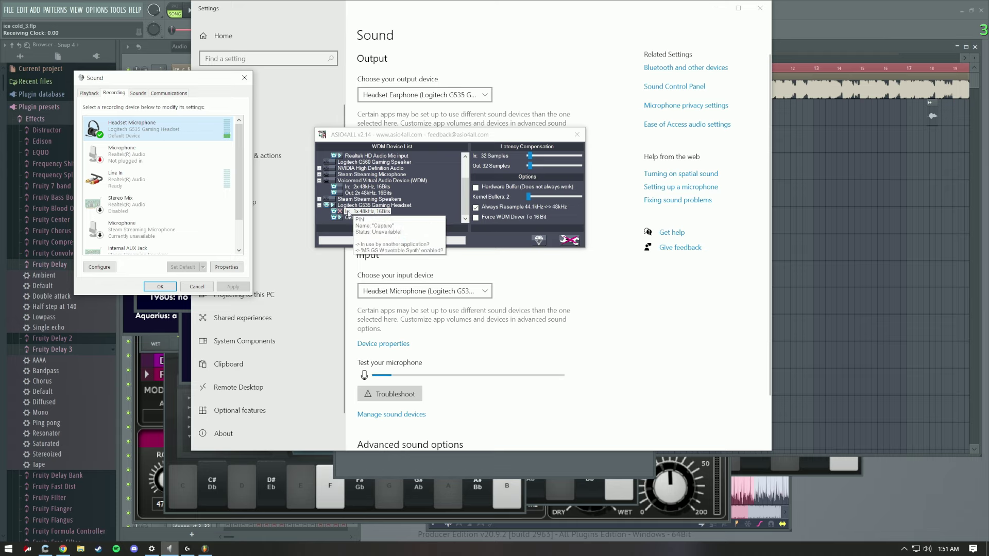
left_click(336, 212)
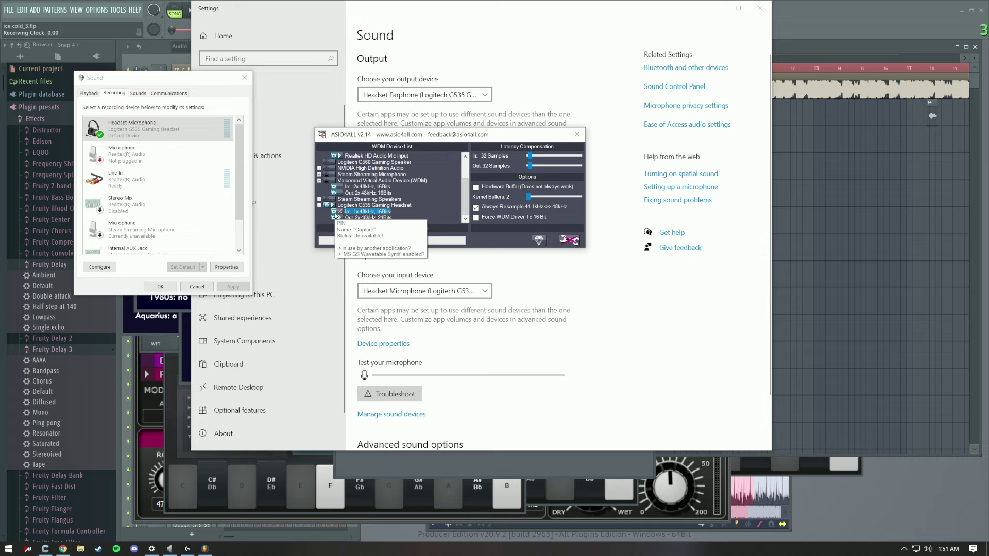
left_click(89, 93)
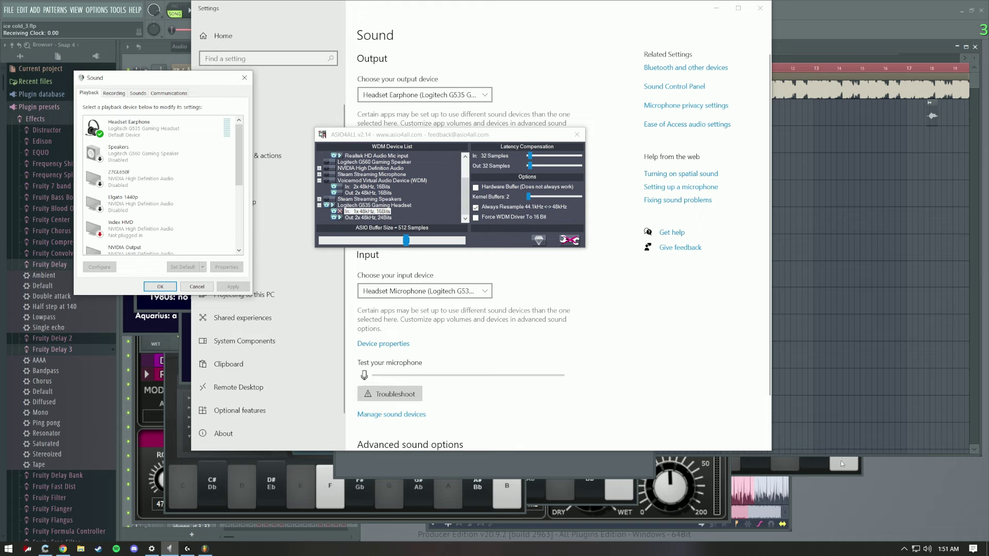
Quit another background app from the system tray and test the G535 headset's input in ASIO4ALL again.
left_click(903, 549)
right_click(885, 513)
left_click(849, 529)
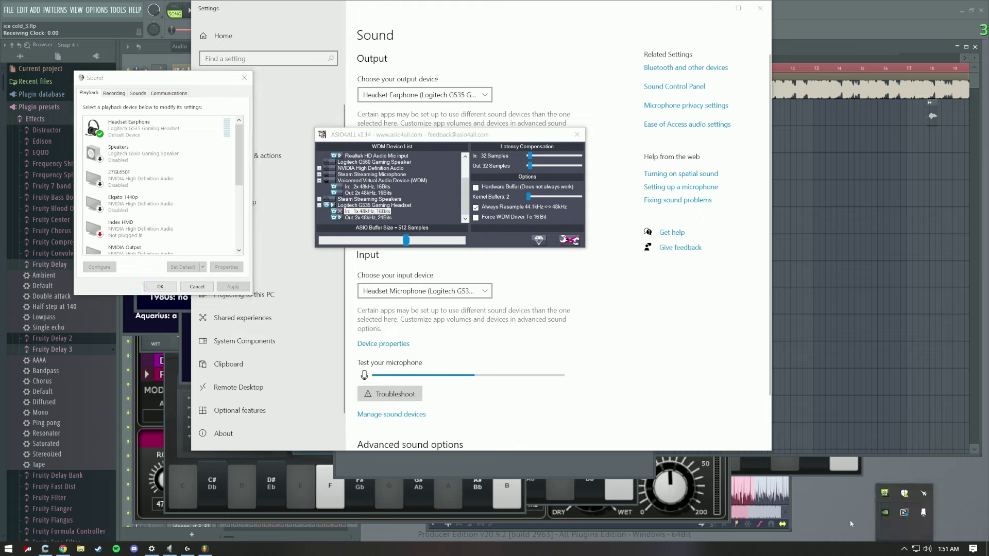
left_click(335, 214)
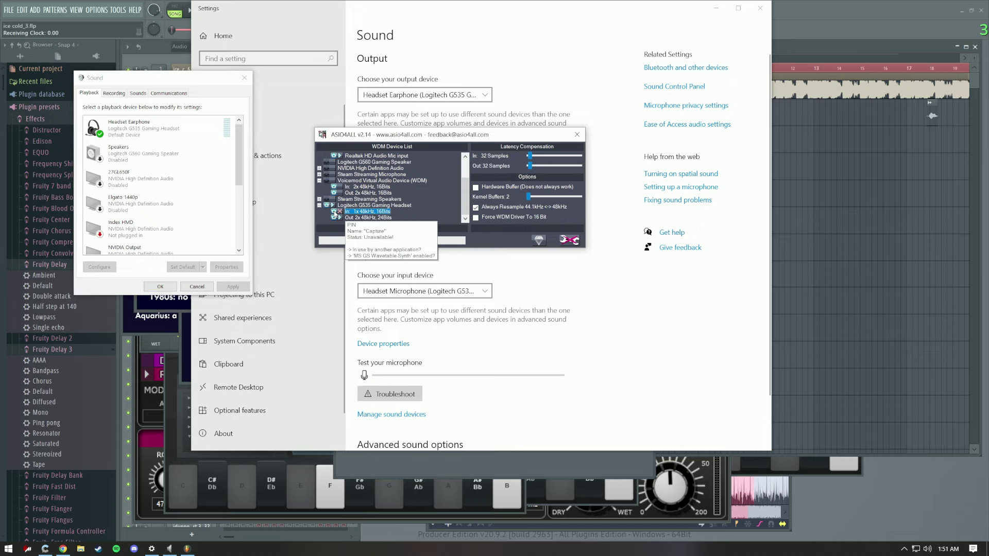
Collapse the Logitech G535 Gaming Headset entry in ASIO4ALL and show the recording devices in the Sound dialog.
left_click(319, 205)
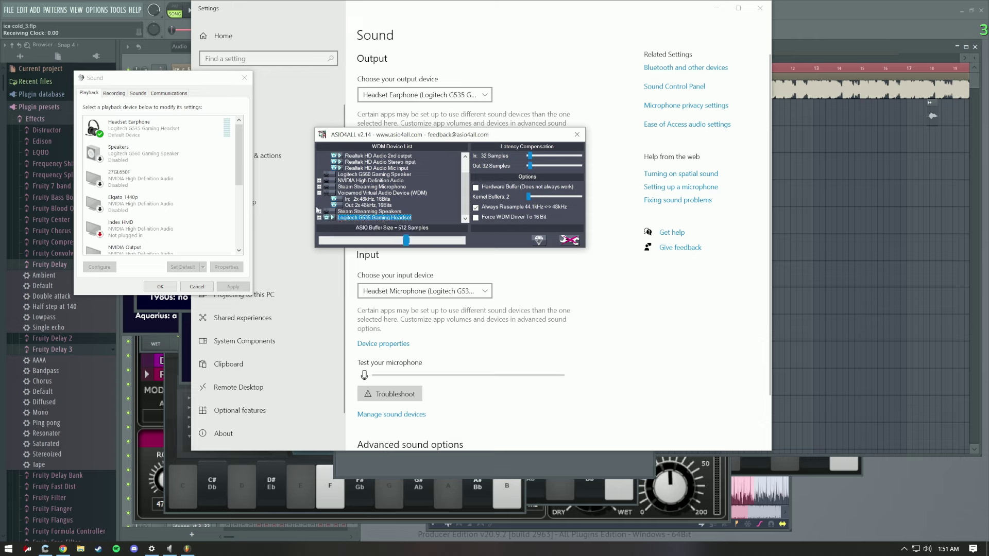
left_click(114, 92)
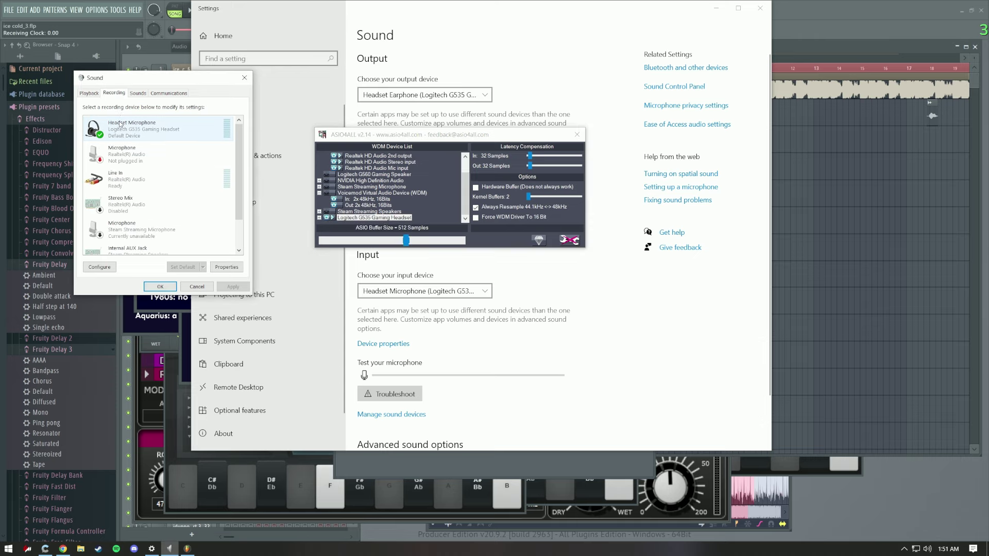
Open the Headset Microphone's properties and check its Listen and General settings.
double_click(122, 125)
left_click(123, 128)
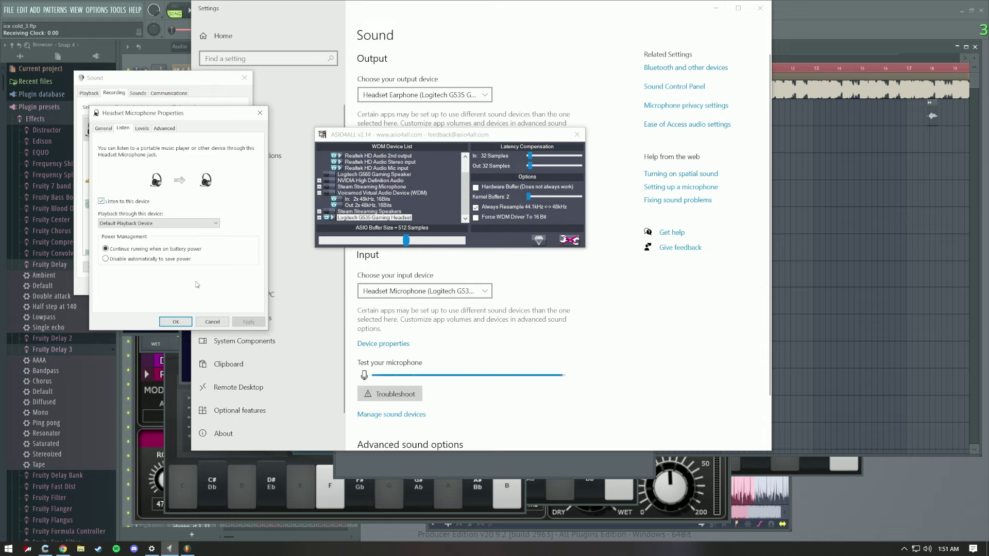
left_click(103, 128)
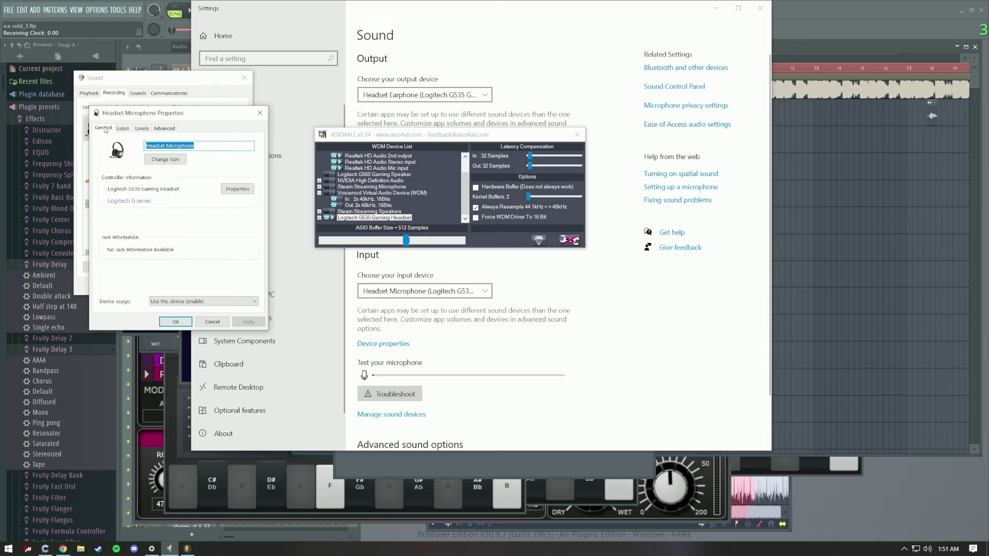
left_click_drag(107, 120, 277, 154)
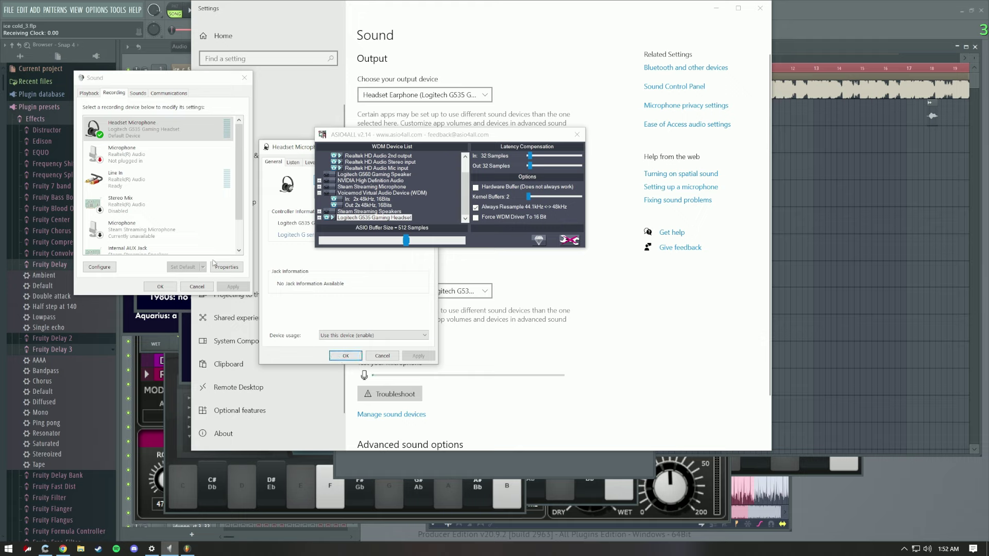
Set the Headset Microphone to play back through Speakers (Realtek(R) Audio) after viewing its levels.
left_click_drag(300, 148, 214, 184)
left_click(219, 196)
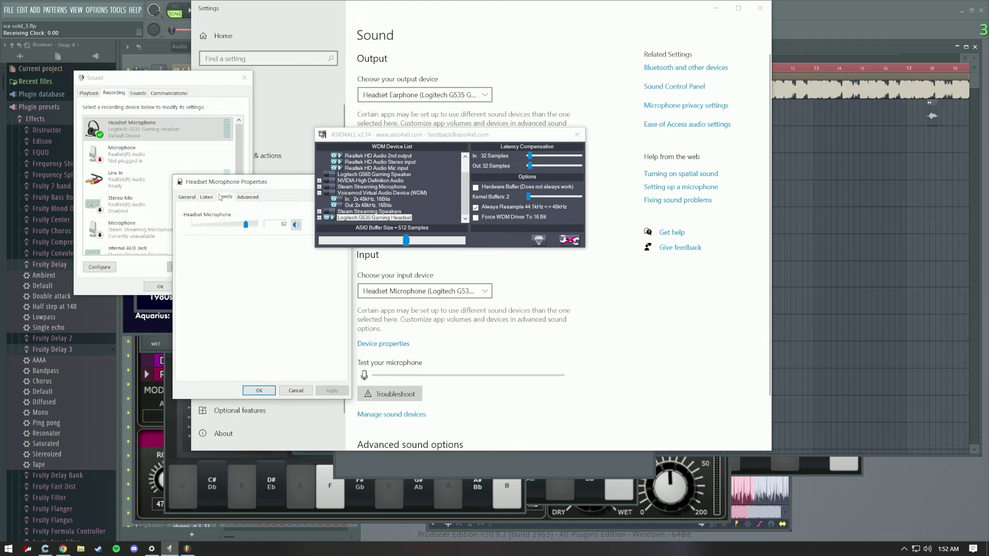
left_click(206, 197)
left_click(229, 292)
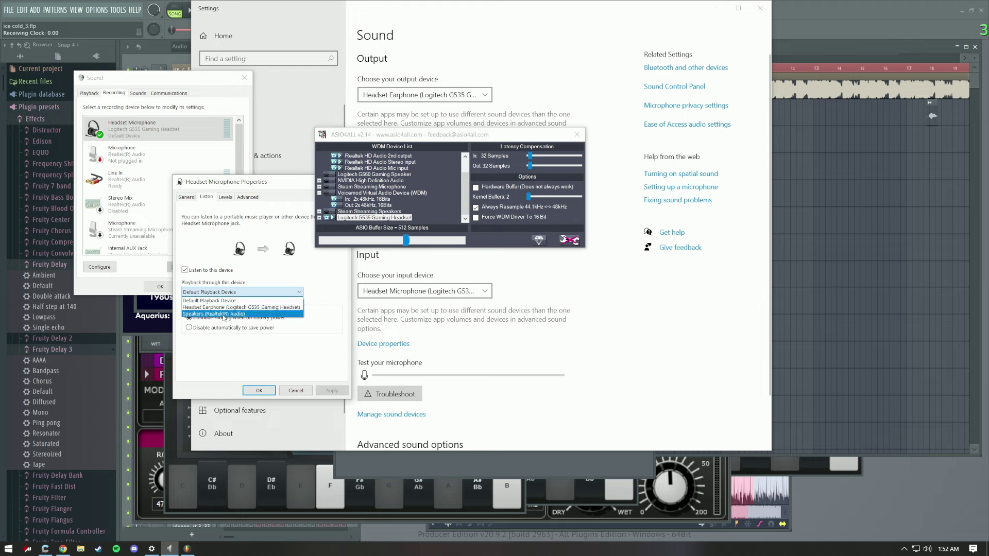
left_click(224, 314)
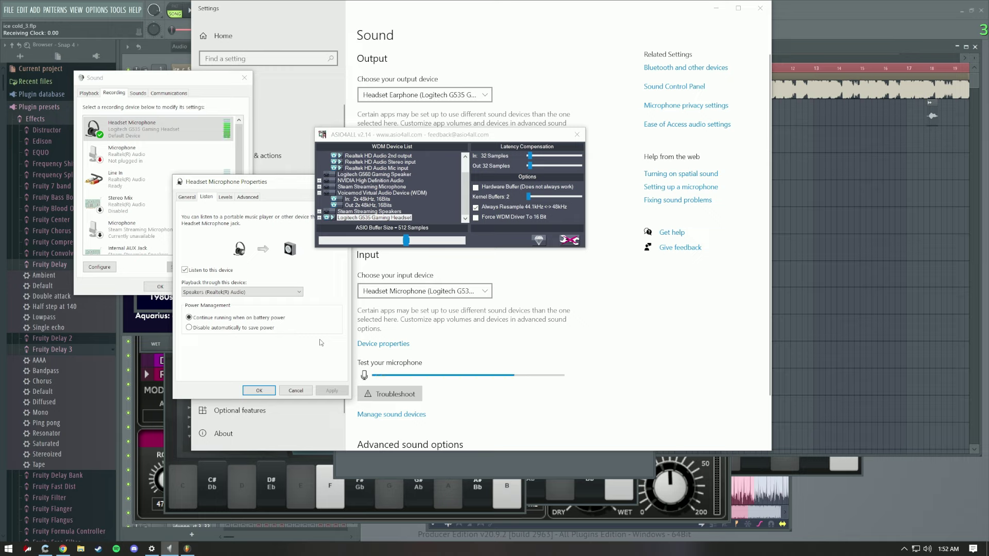
Expand the Logitech G535 Gaming Headset entry in ASIO4ALL, and launch Logitech G HUB with its window moved aside.
left_click(319, 217)
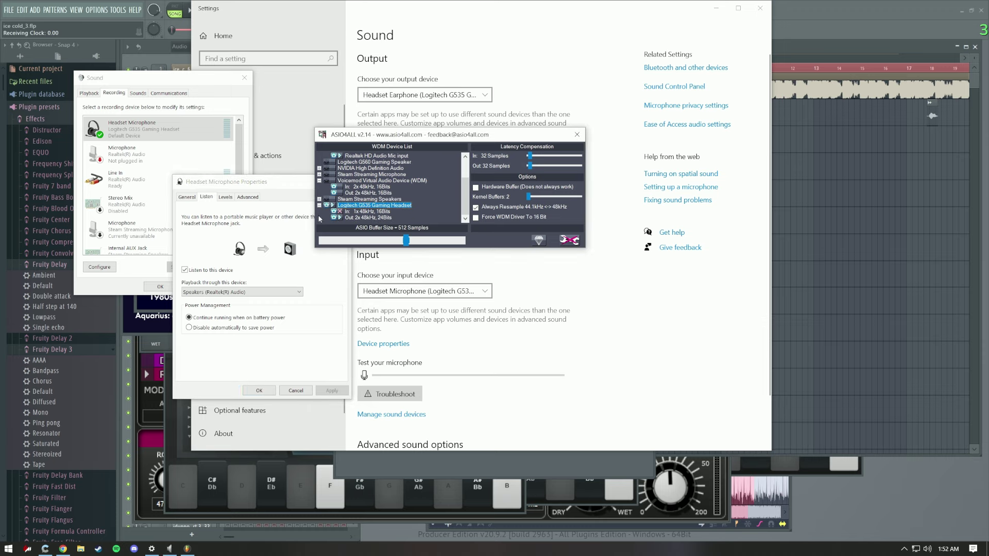
key("super")
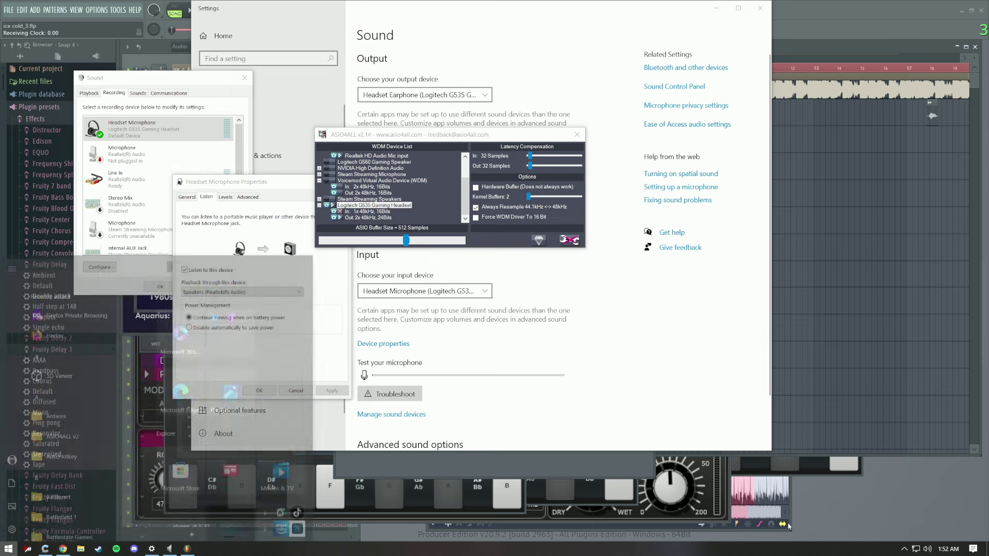
type("log")
key("Return")
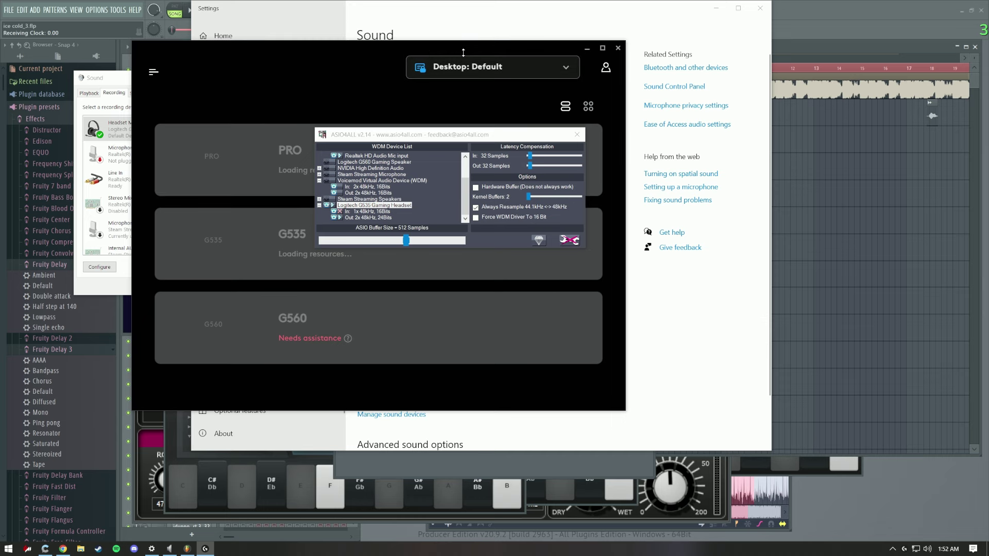
left_click_drag(463, 52, 752, 63)
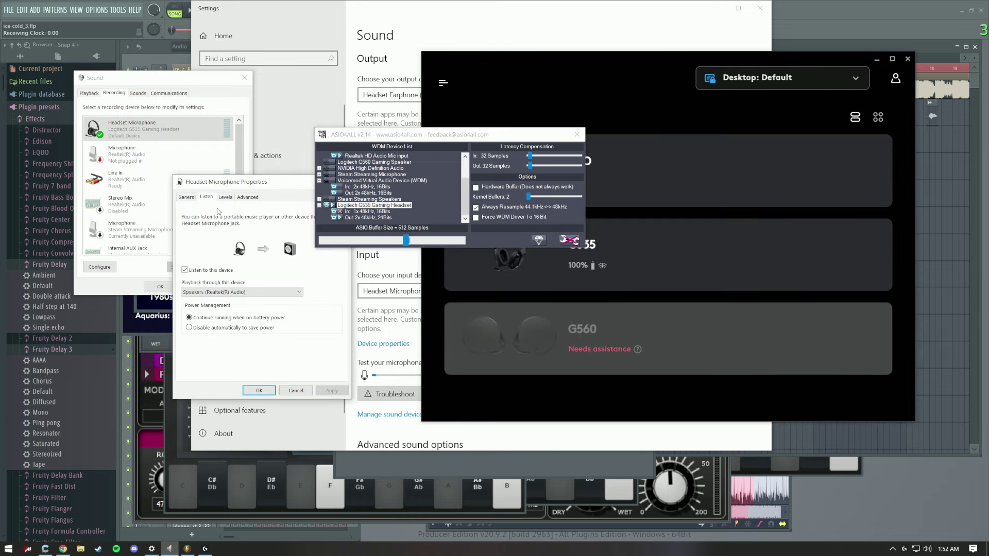
Reopen the Headset Microphone's properties from the recording devices, and turn off Listen to this device.
key("Escape")
left_click(90, 93)
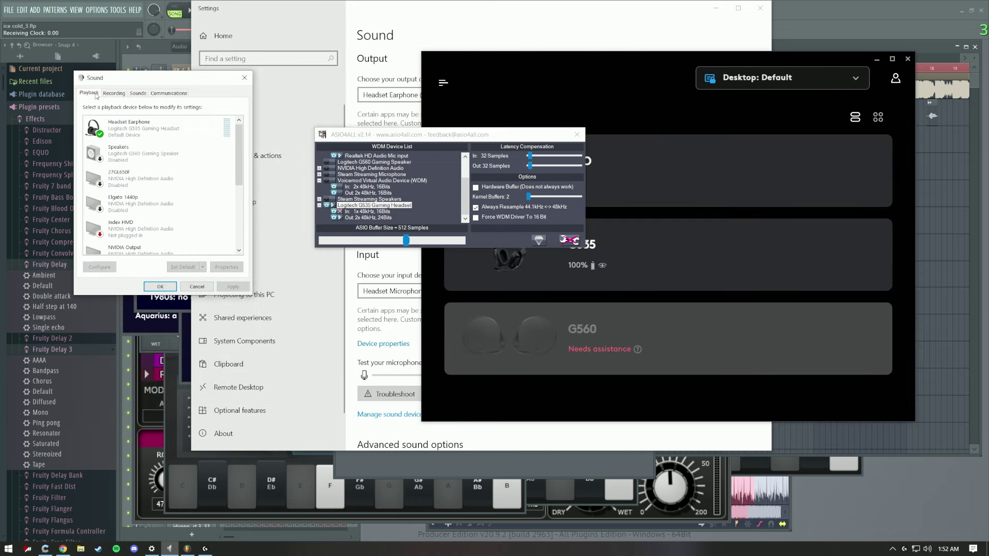
left_click(114, 93)
double_click(123, 127)
left_click(122, 129)
left_click(133, 201)
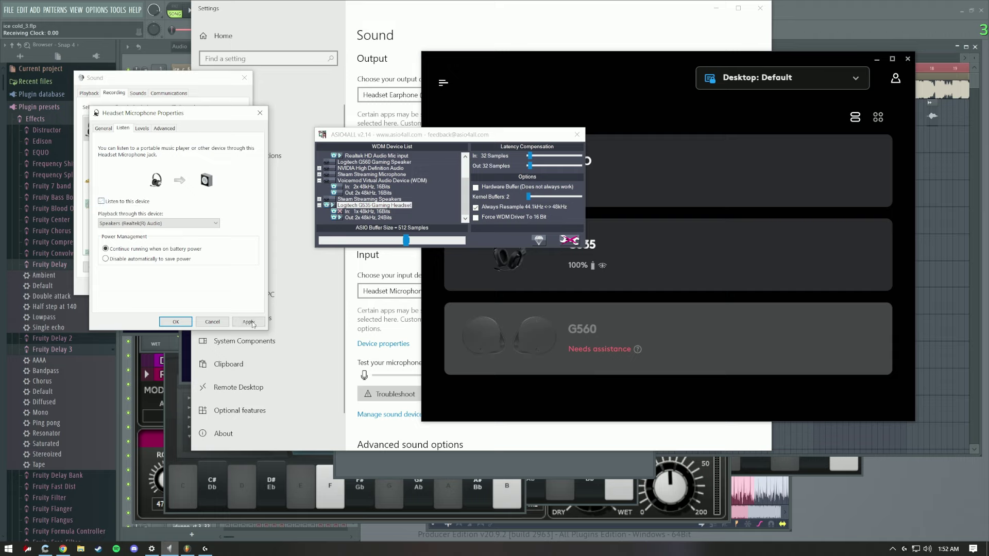
left_click(248, 322)
Set the Headset Microphone's playback to Default Playback Device and turn Listen to this device back on.
left_click(150, 226)
left_click(150, 231)
left_click(235, 319)
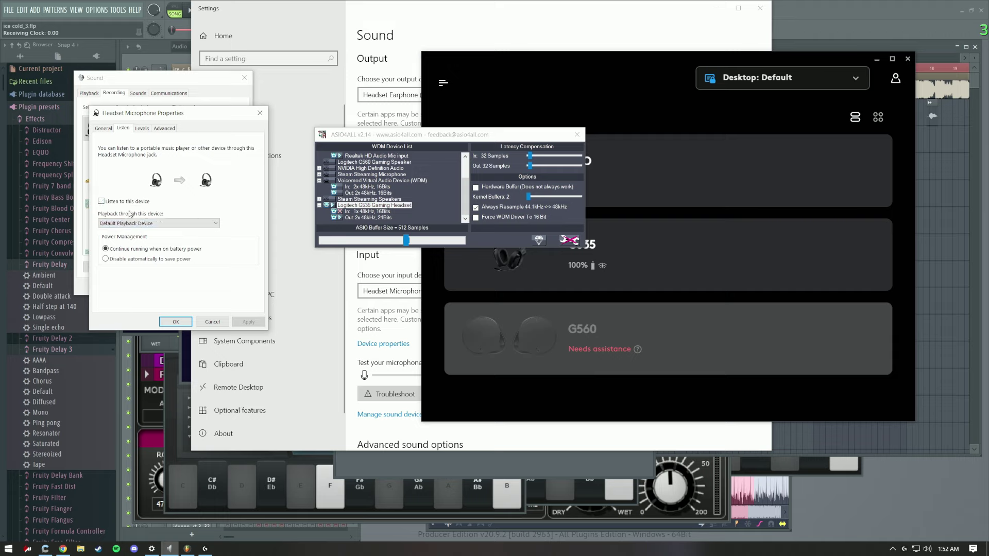
left_click(133, 202)
left_click(240, 319)
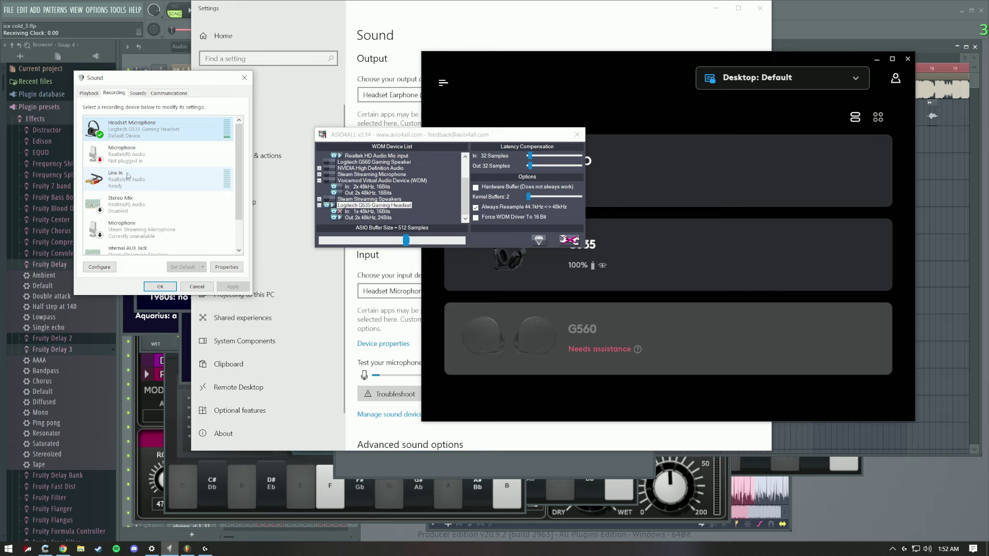
Test the Headset Earphone playback device, and retry the G535 headset's input in ASIO4ALL before closing its window.
left_click(123, 137)
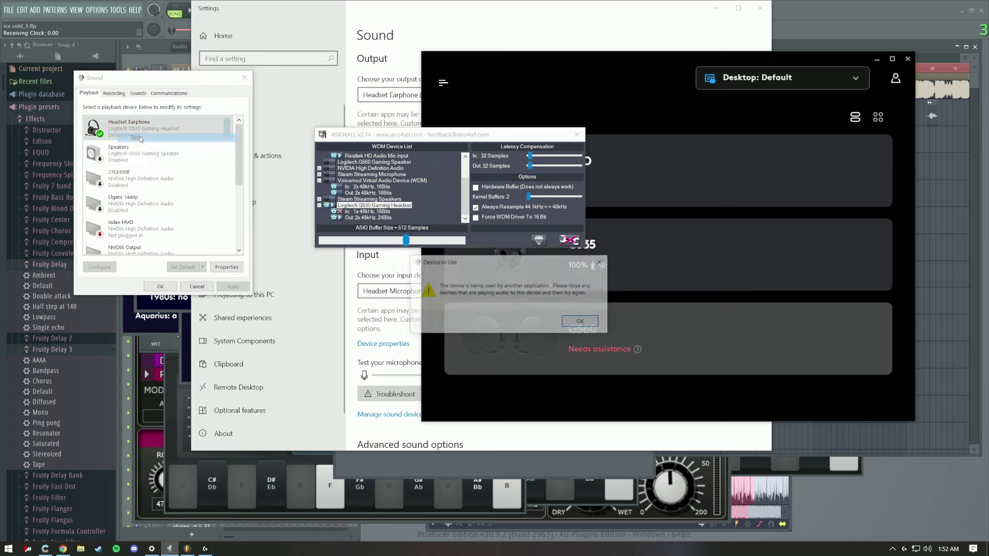
left_click(581, 320)
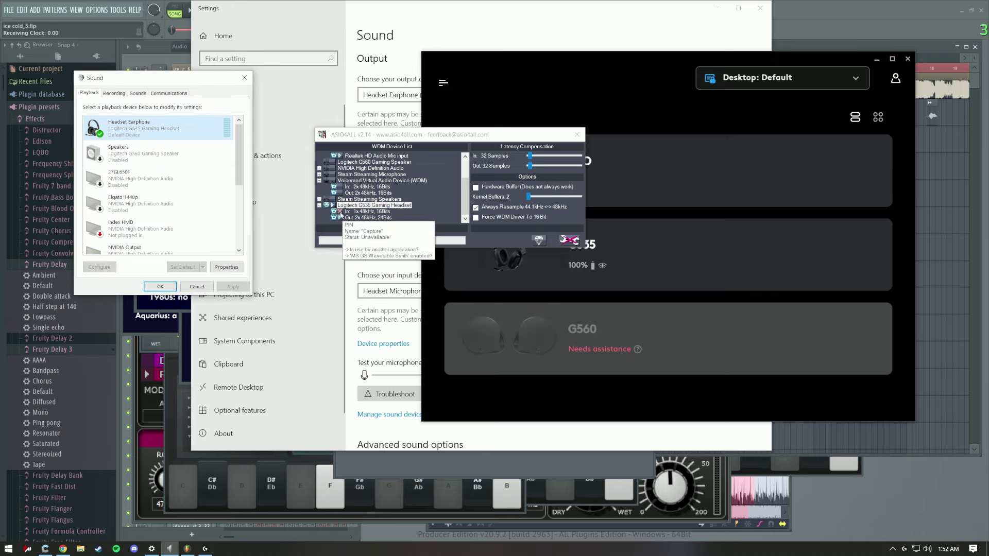
left_click(333, 212)
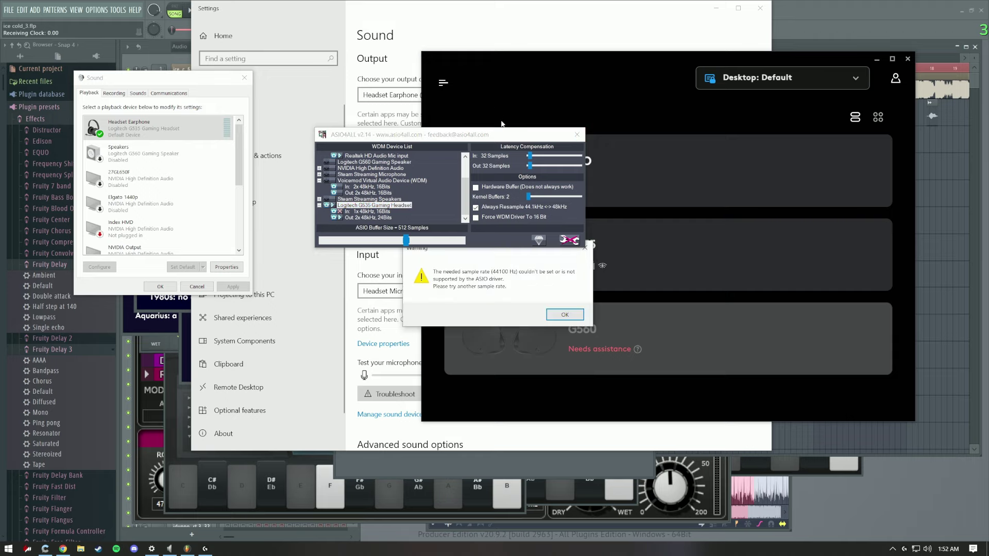
left_click(564, 314)
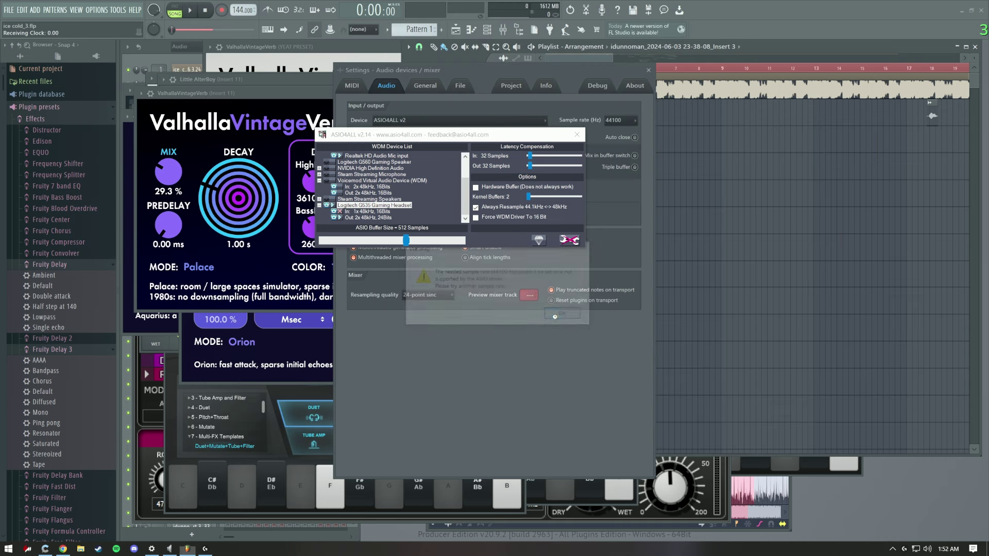
left_click(578, 135)
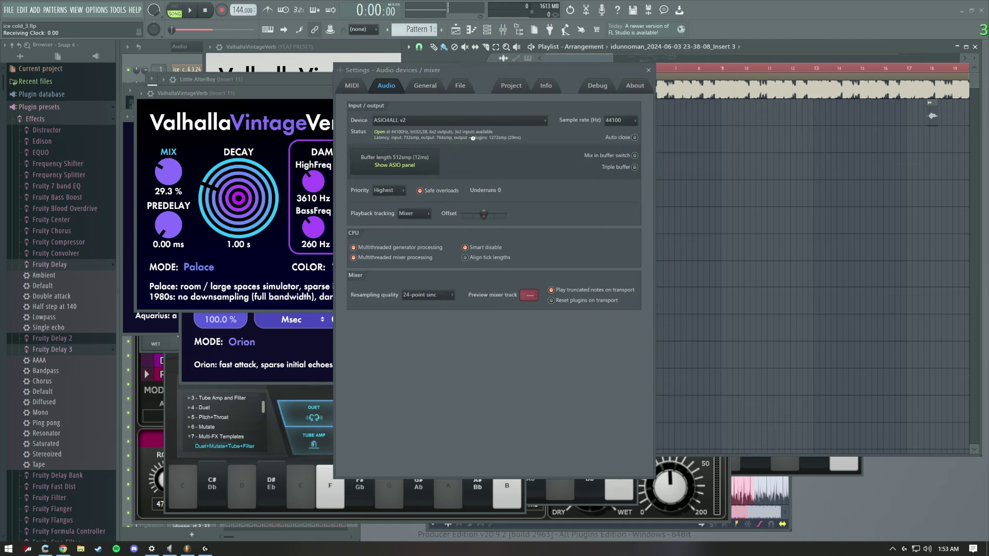
Switch the audio device to FL Studio ASIO and set its output to Speakers (Realtek(R) Audio).
left_click(440, 122)
left_click(393, 179)
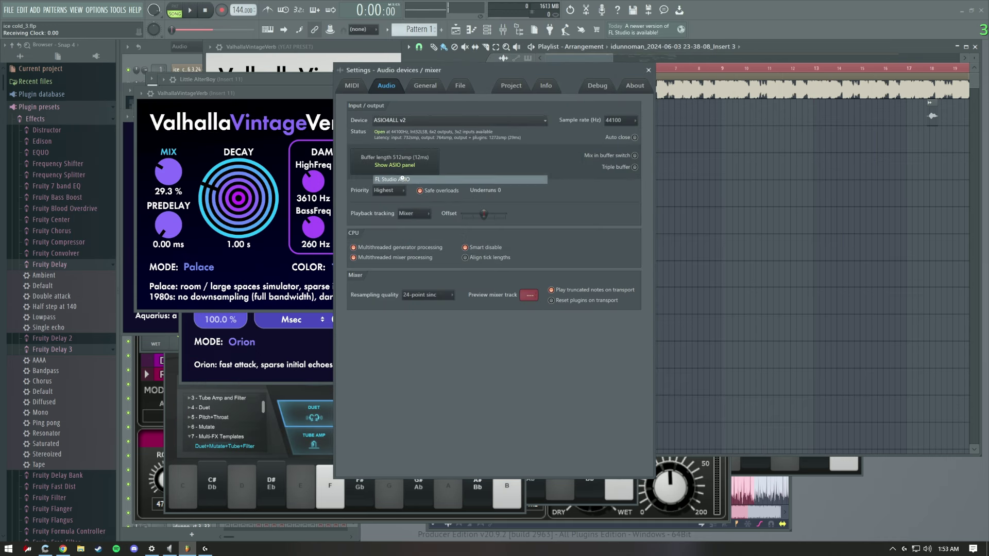
left_click(385, 165)
left_click(440, 220)
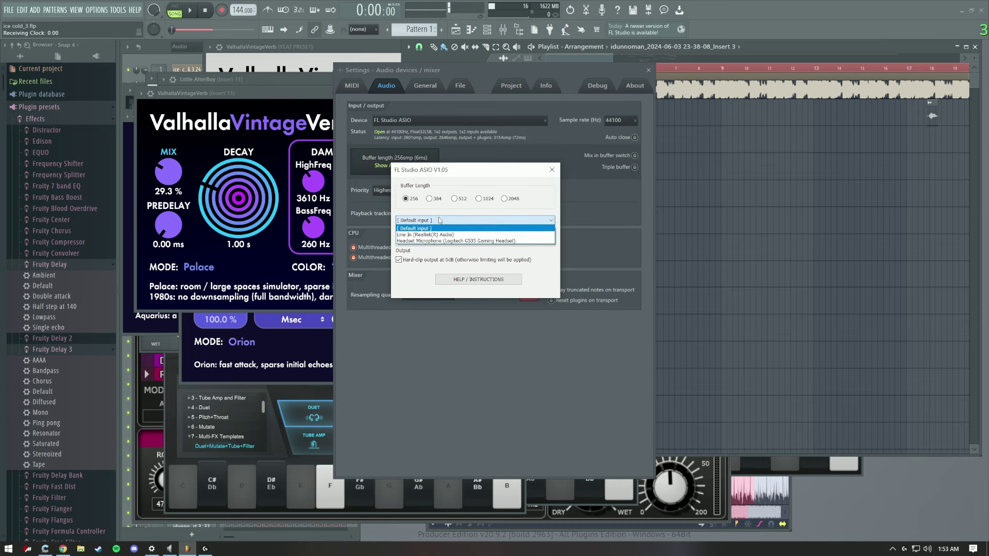
left_click(441, 220)
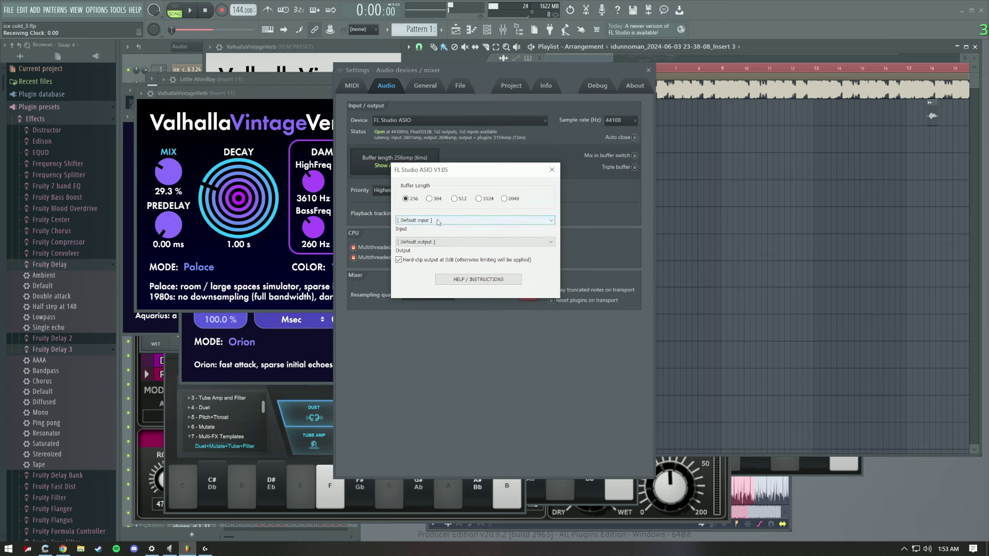
left_click(449, 241)
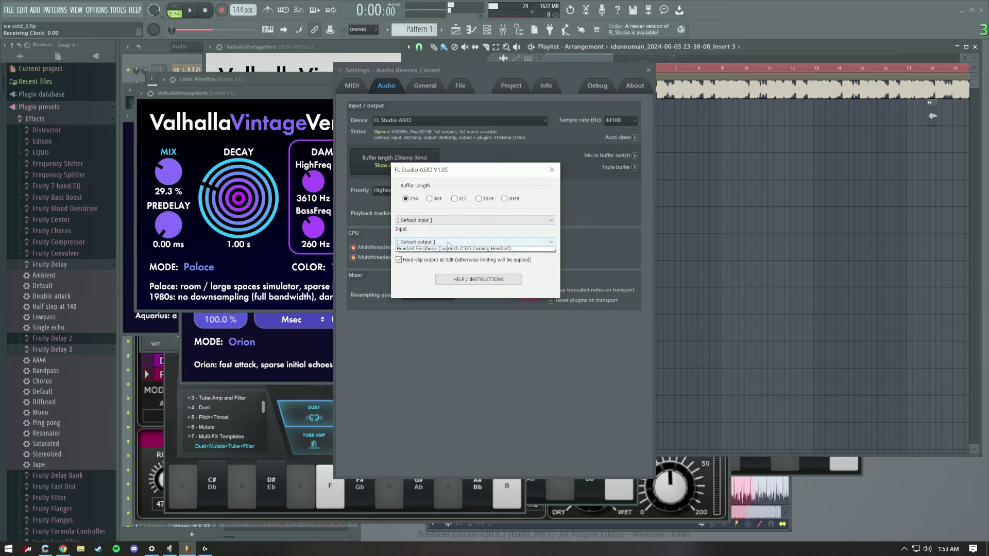
left_click(442, 256)
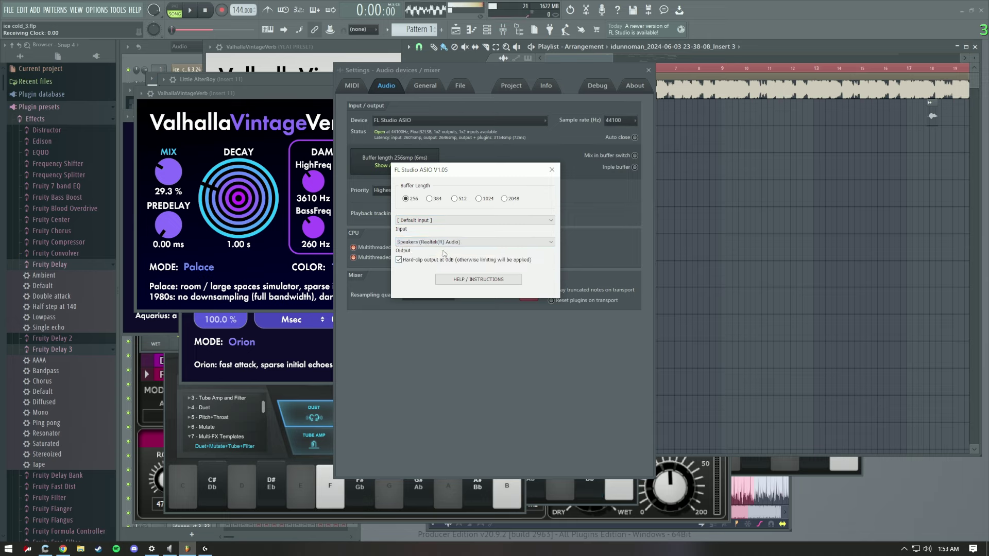